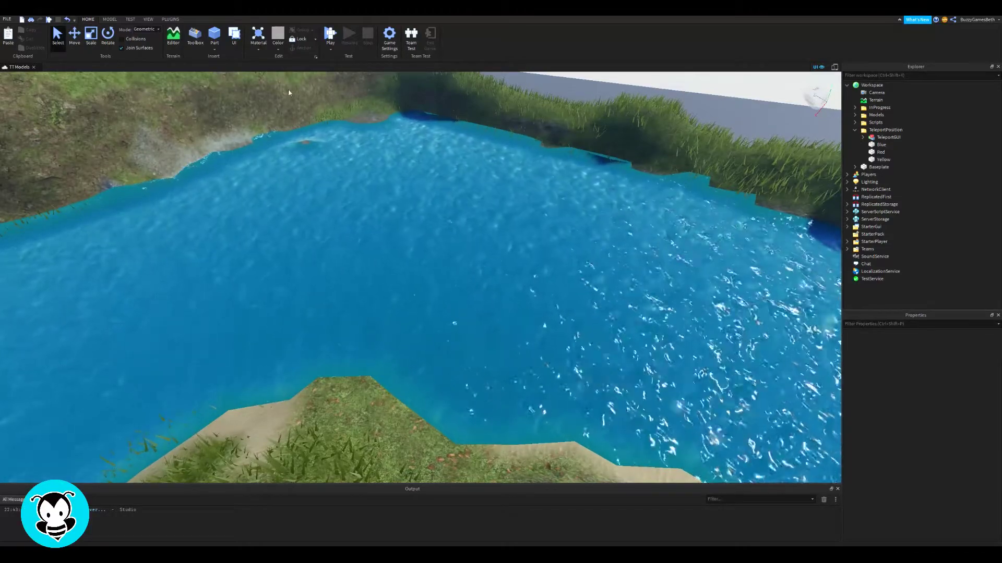
Insert a block part, raise it to the lake's surface and scale it into a 1-stud-thick slab about 12 studs long.
right_drag(377, 230, 375, 231)
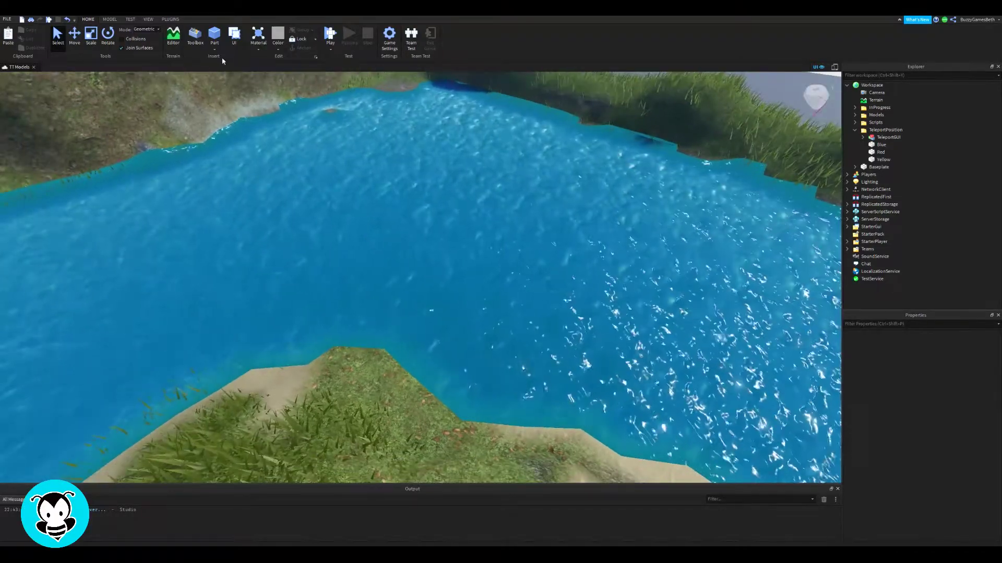
click(214, 36)
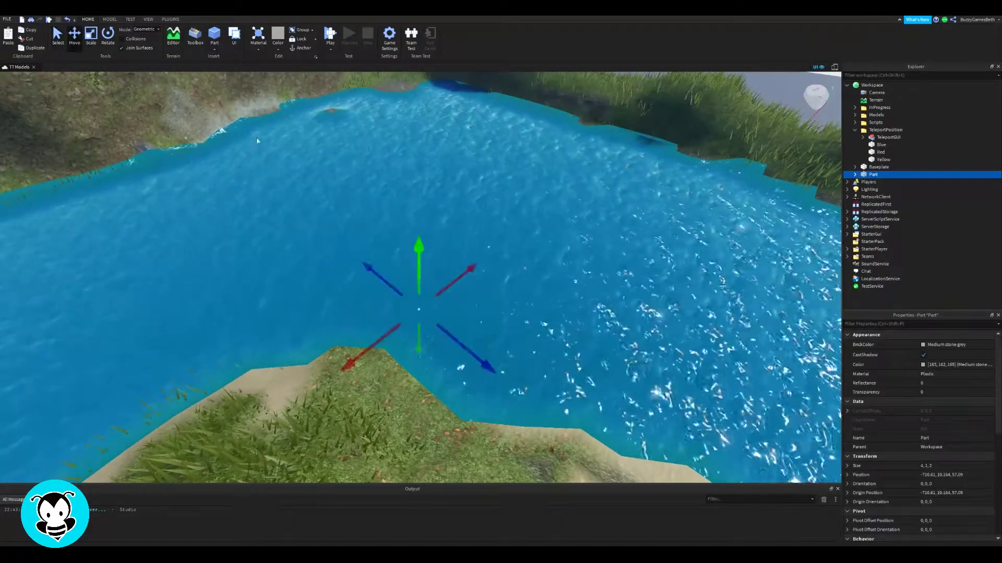
drag(417, 263, 418, 155)
drag(416, 210, 463, 342)
drag(437, 282, 454, 273)
click(246, 228)
right_drag(246, 228, 369, 250)
drag(395, 265, 416, 238)
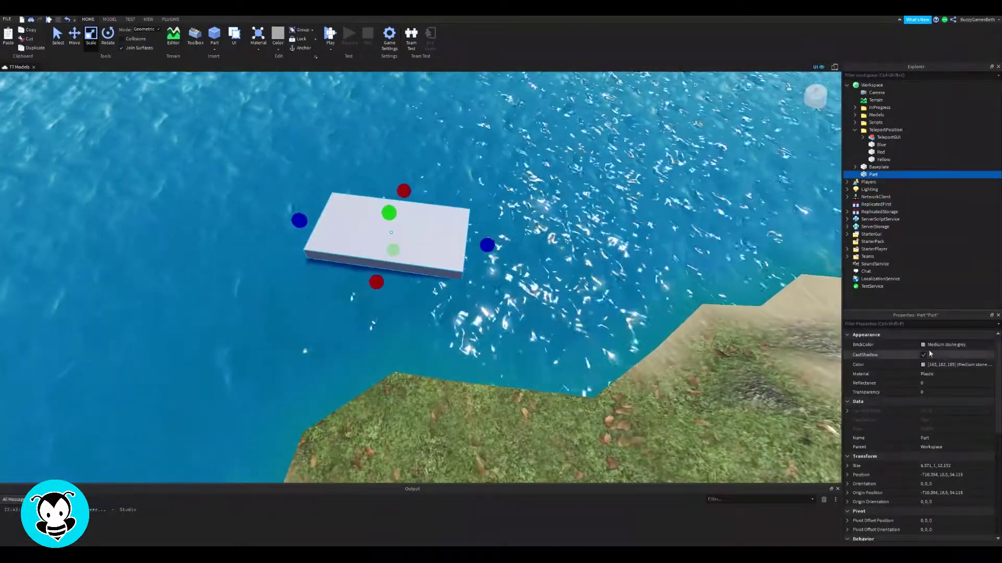
Set the slab's BrickColor to Reddish brown and its material to WoodPlanks.
click(942, 344)
click(883, 457)
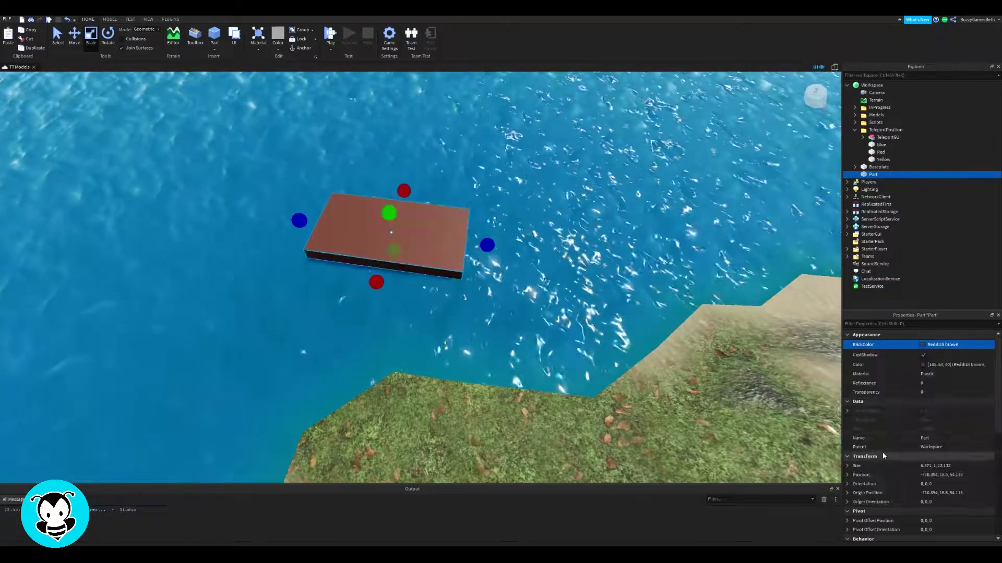
click(939, 374)
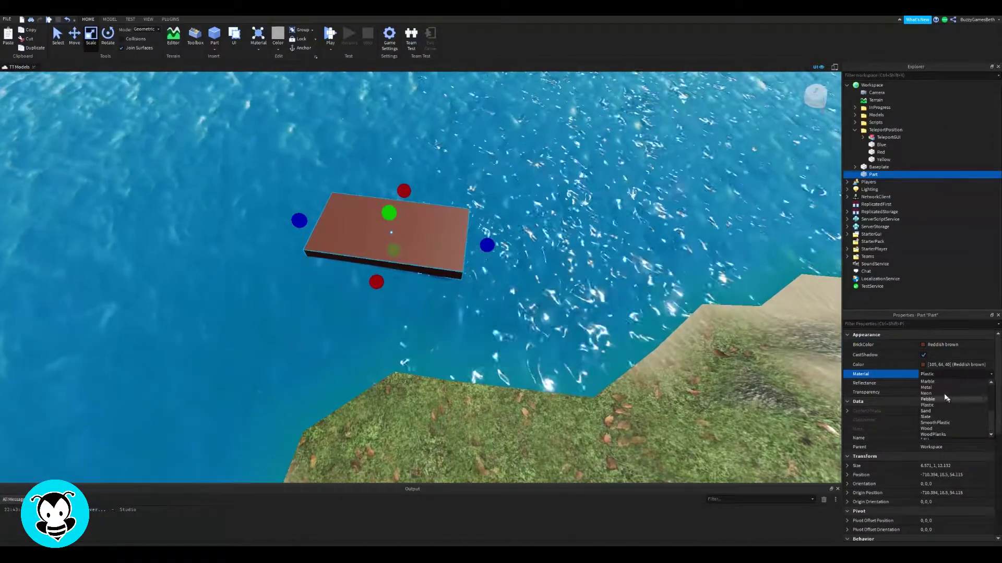
click(933, 434)
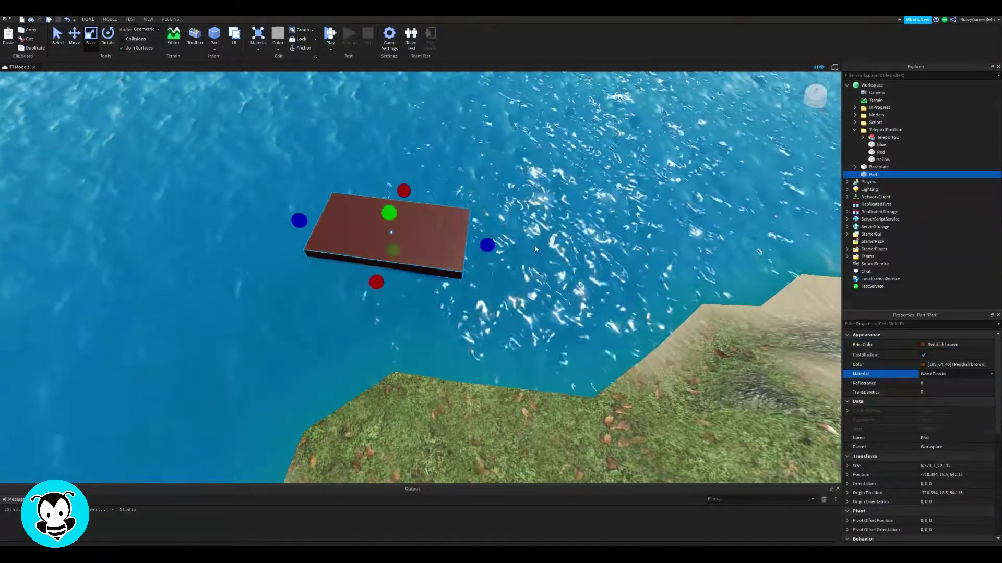
Shift the wooden slab slightly on the water near the shore and narrow it to about 6 studs.
click(551, 188)
right_drag(551, 188, 550, 188)
drag(453, 268, 473, 269)
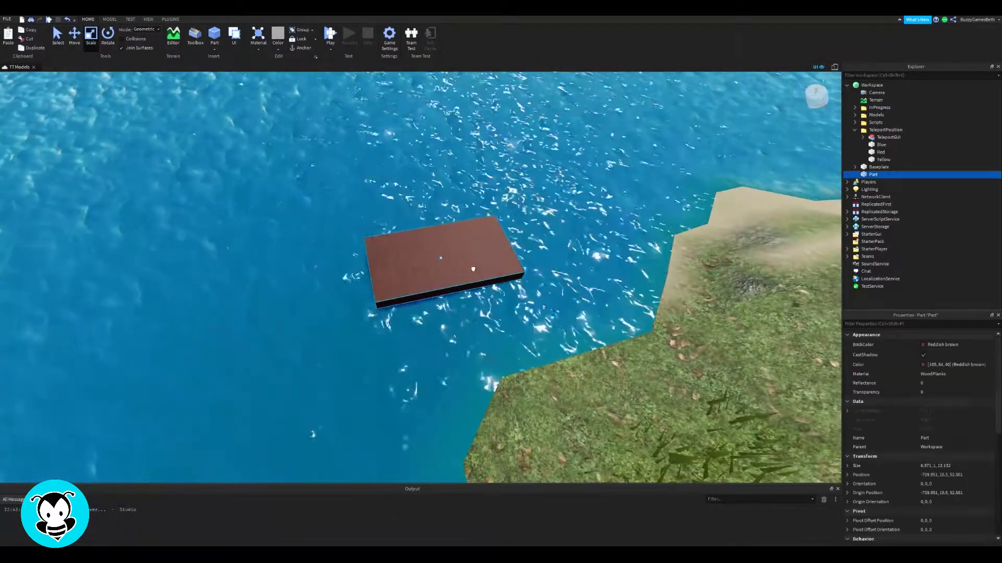
click(472, 268)
drag(459, 306, 455, 301)
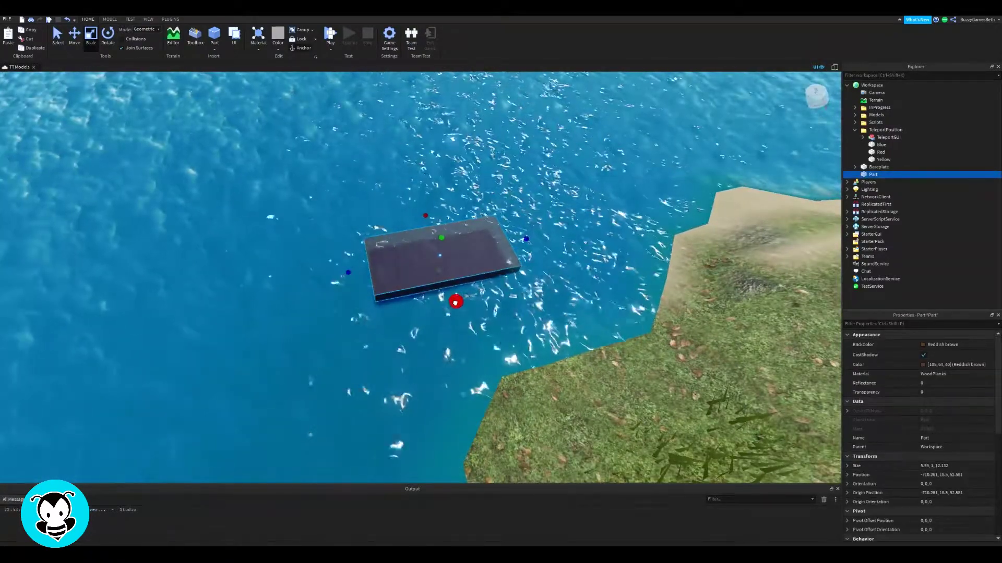
Rename the wooden part as Boat.
click(865, 174)
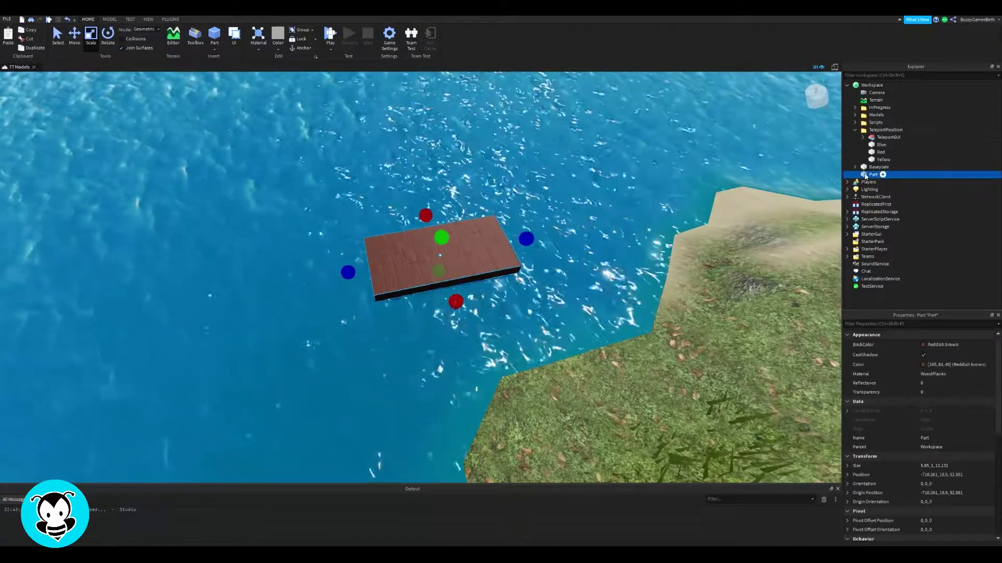
click(865, 177)
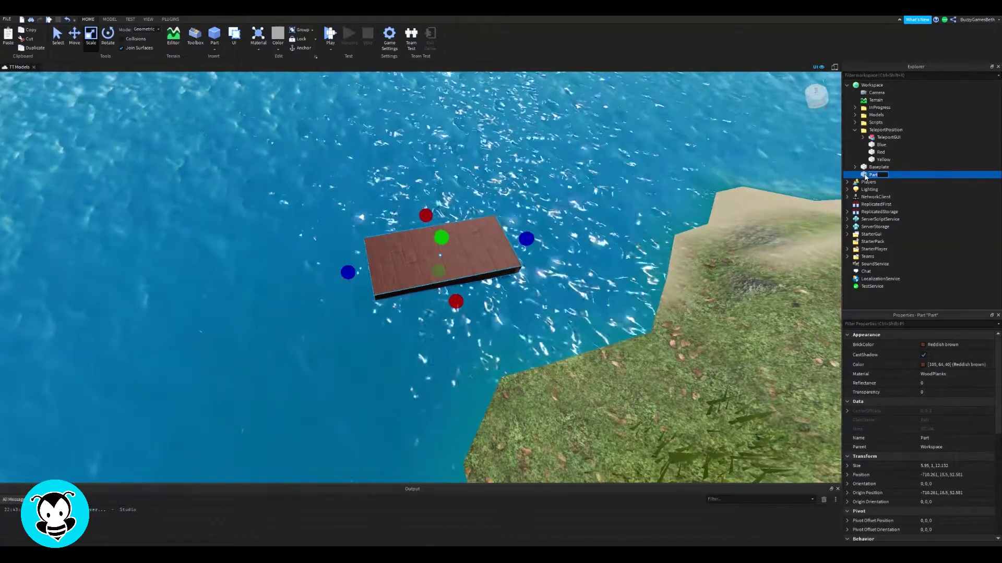
right_click(865, 176)
click(894, 221)
text(Boat)
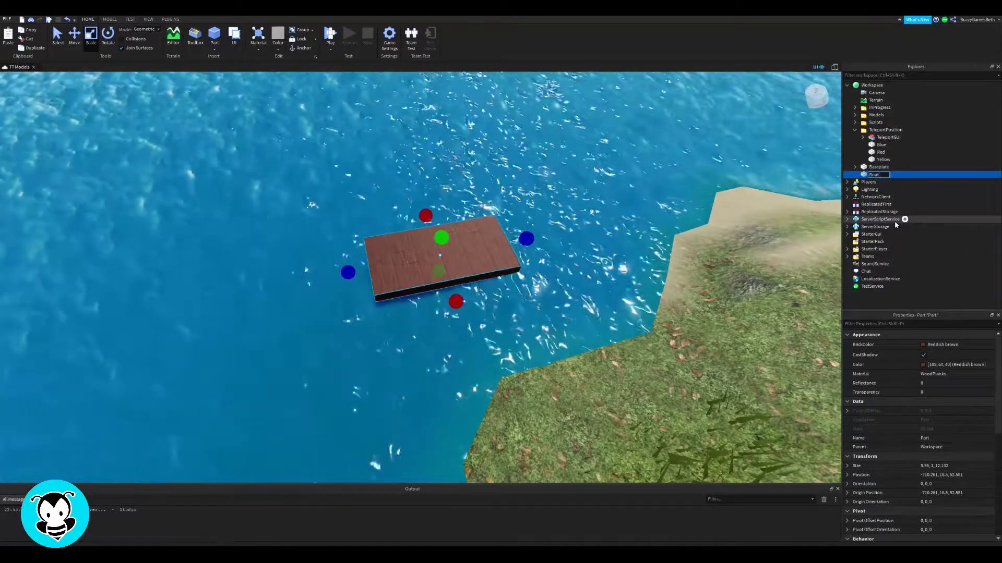
key(Return)
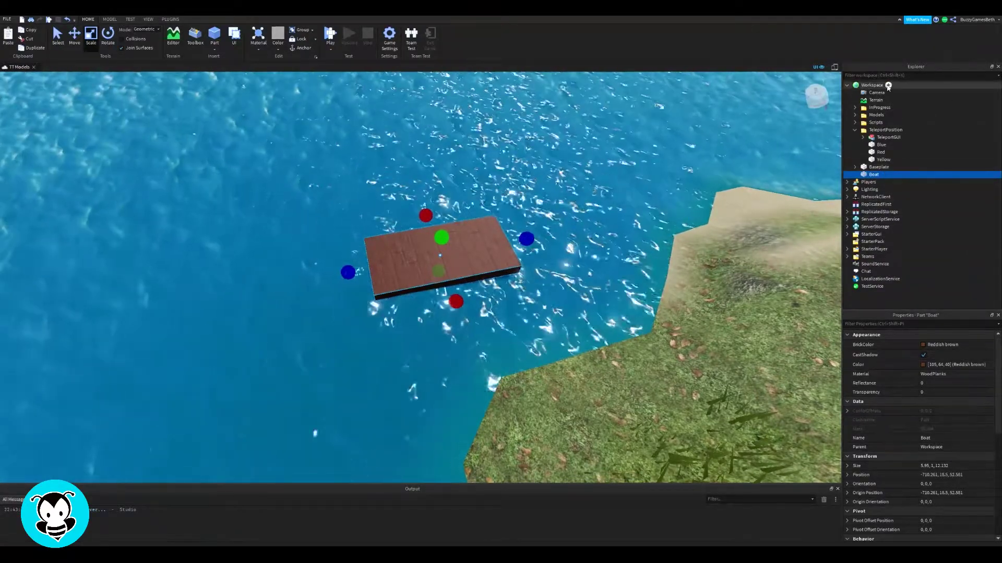
Add a Model object to the Workspace and place the Boat part inside it.
click(889, 86)
text(mode)
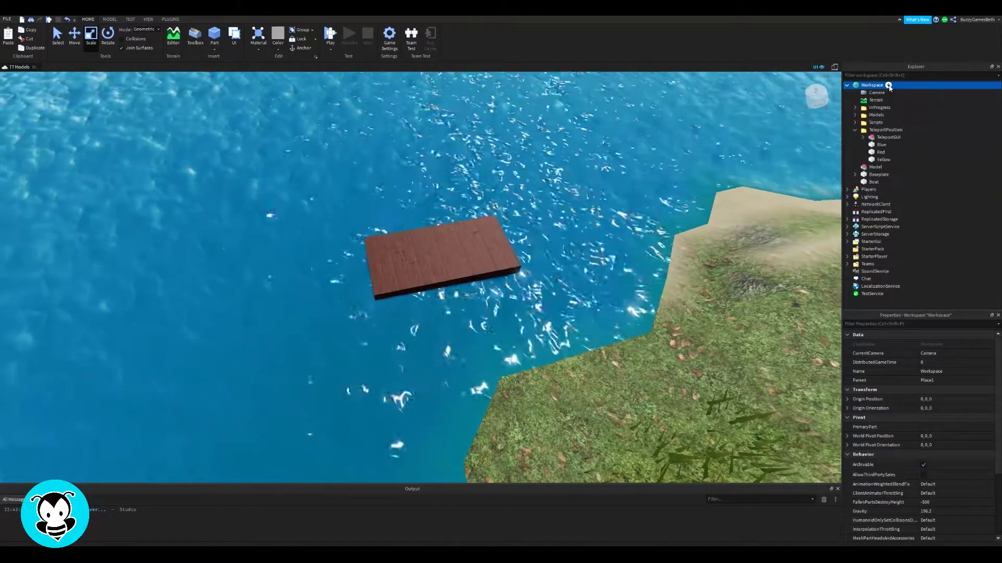
click(871, 152)
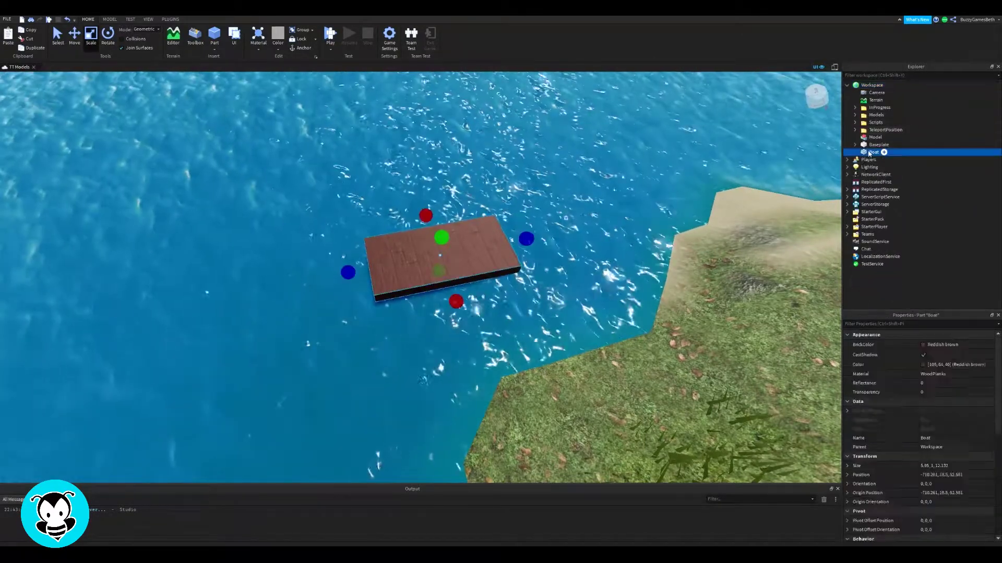
right_click(869, 138)
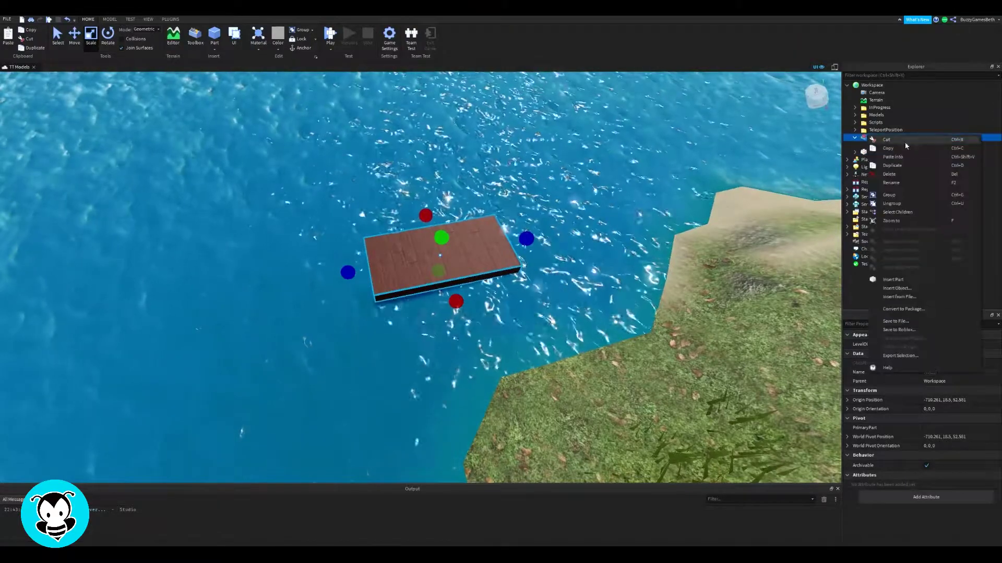
click(866, 141)
click(878, 146)
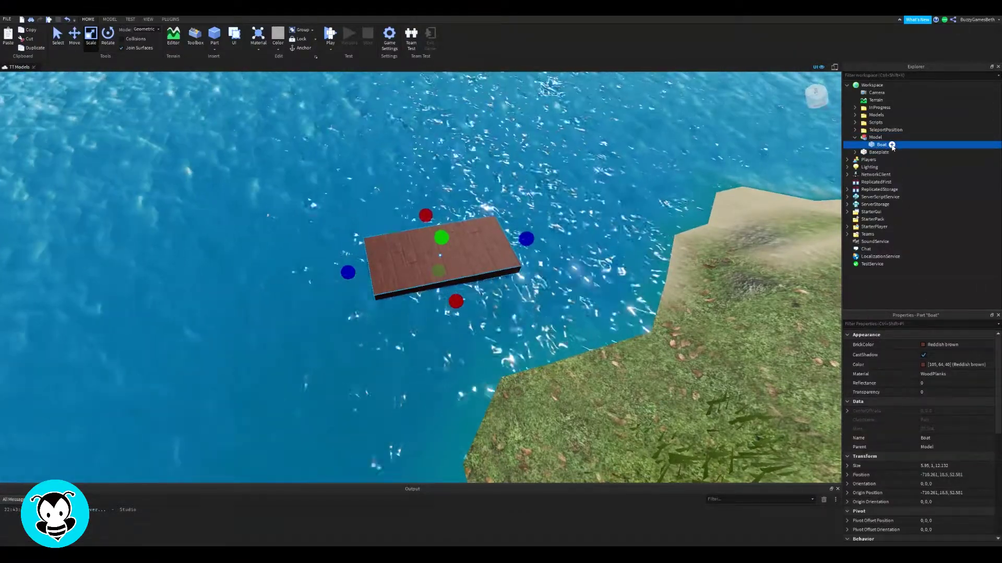
Add AngularVelocity, Attachment and BodyForce objects to the Boat part, and assign the Attachment as the AngularVelocity's Attachment0.
click(891, 145)
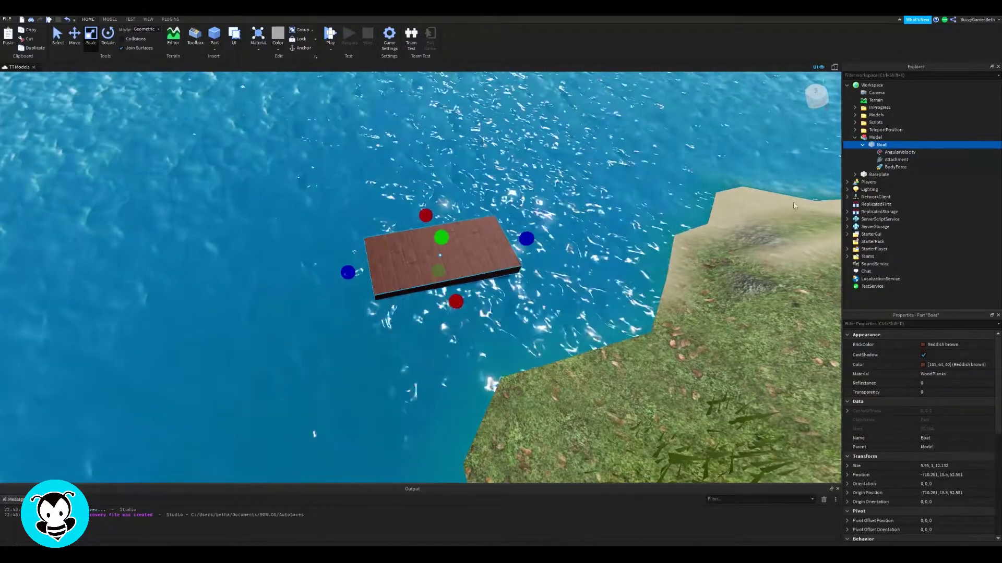
click(897, 161)
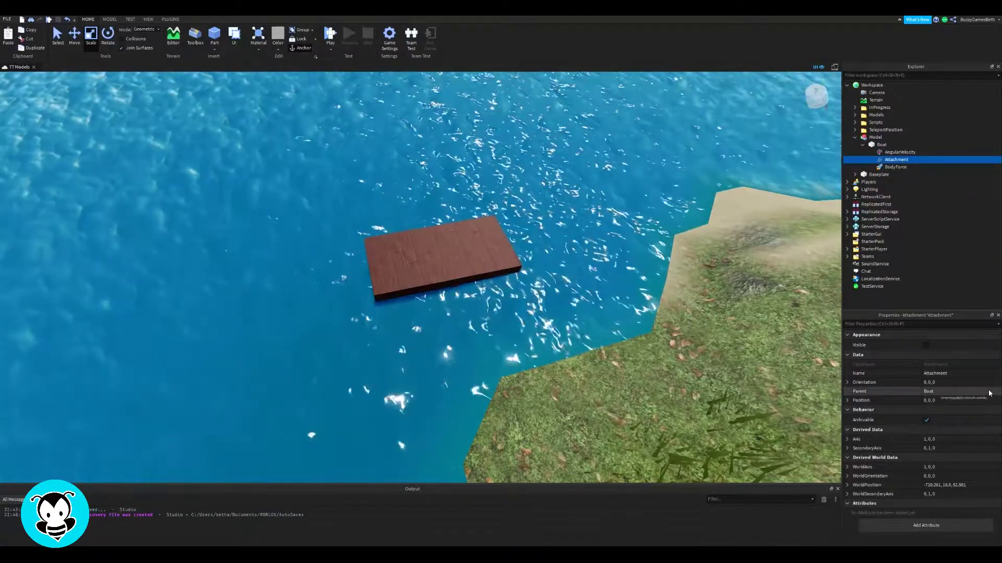
click(892, 153)
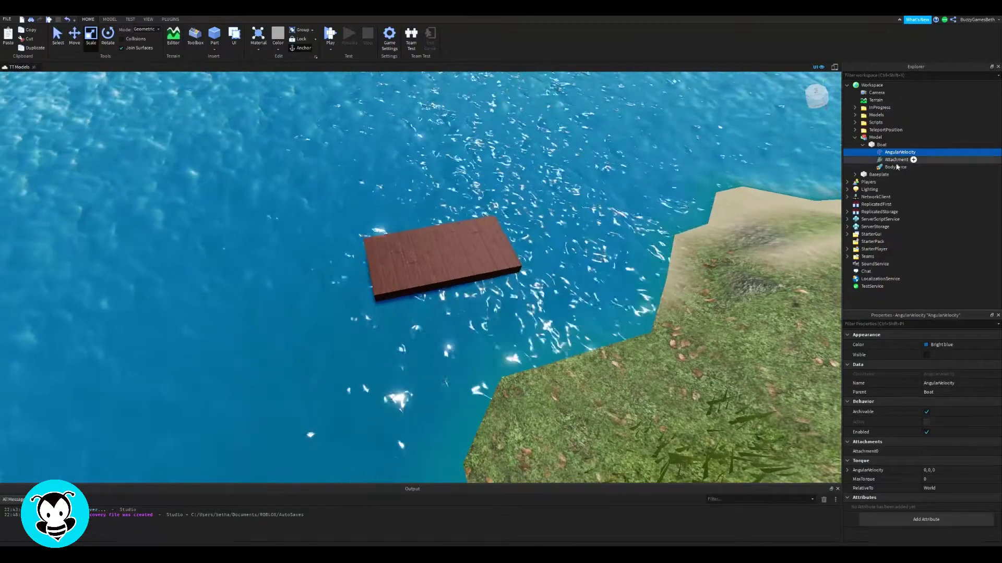
click(894, 167)
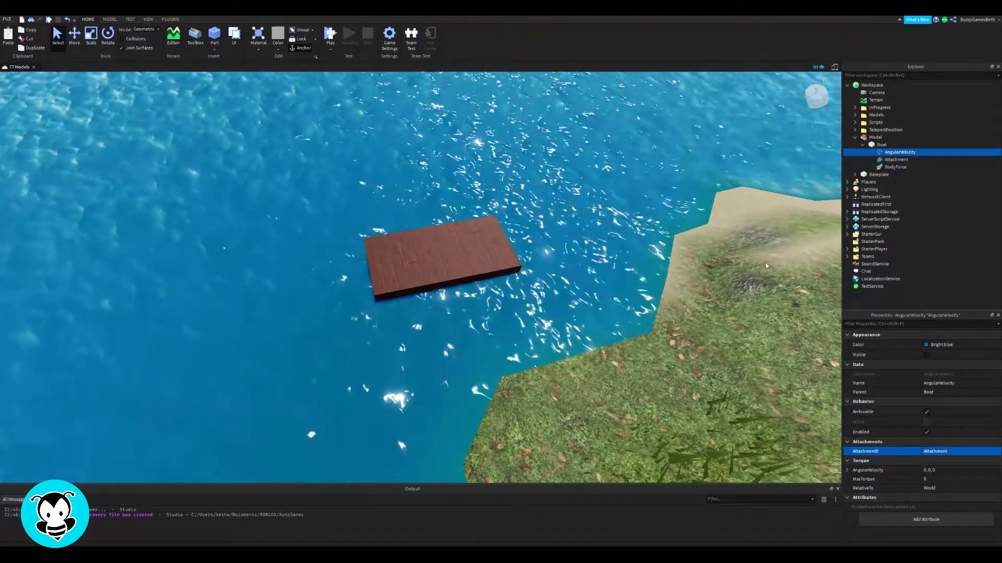
Insert a VehicleSeat into the model that contains the Boat part.
click(887, 137)
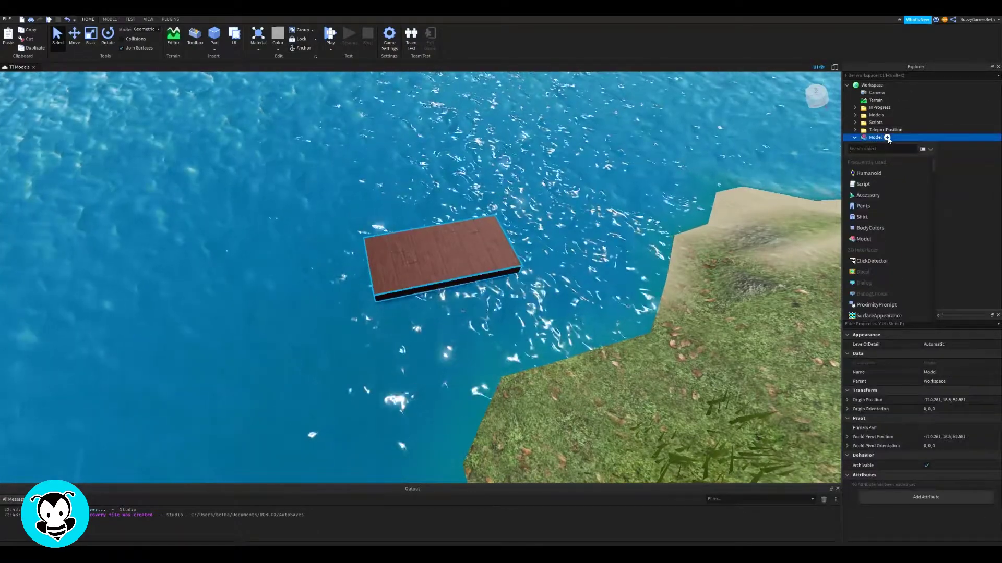
text(veh)
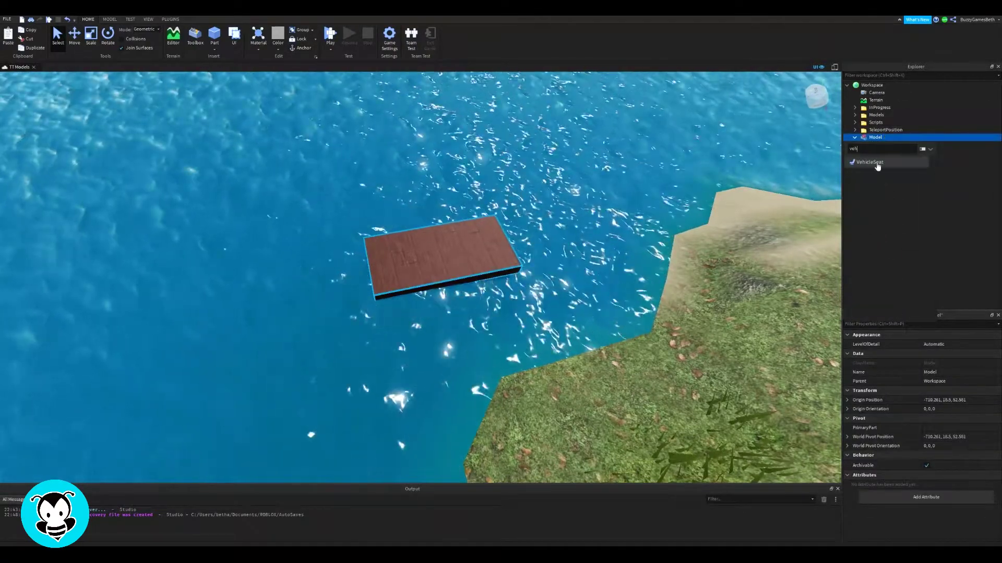
click(869, 163)
click(420, 284)
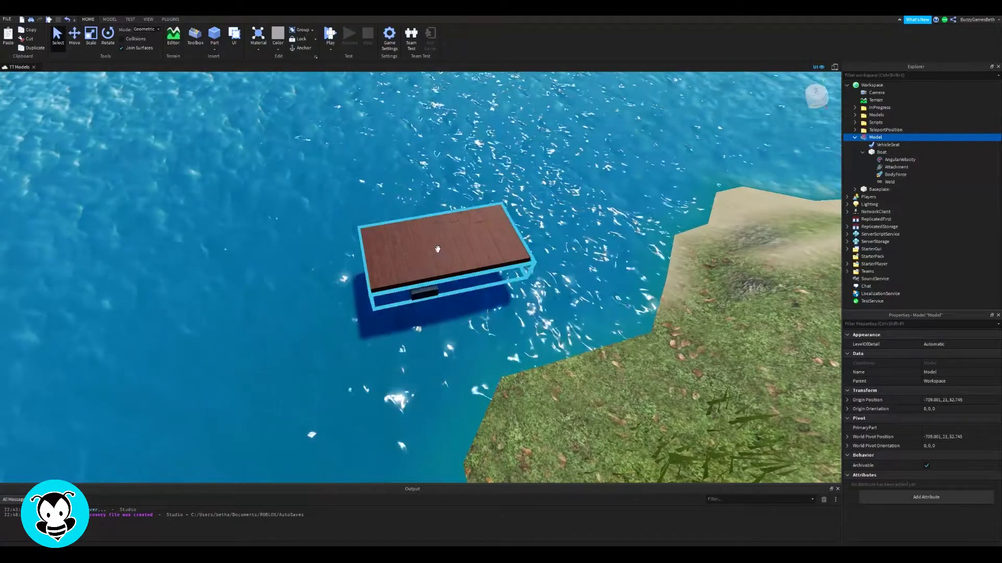
Move the VehicleSeat over one end of the boat and raise it to a Y position of about 24.5.
click(883, 145)
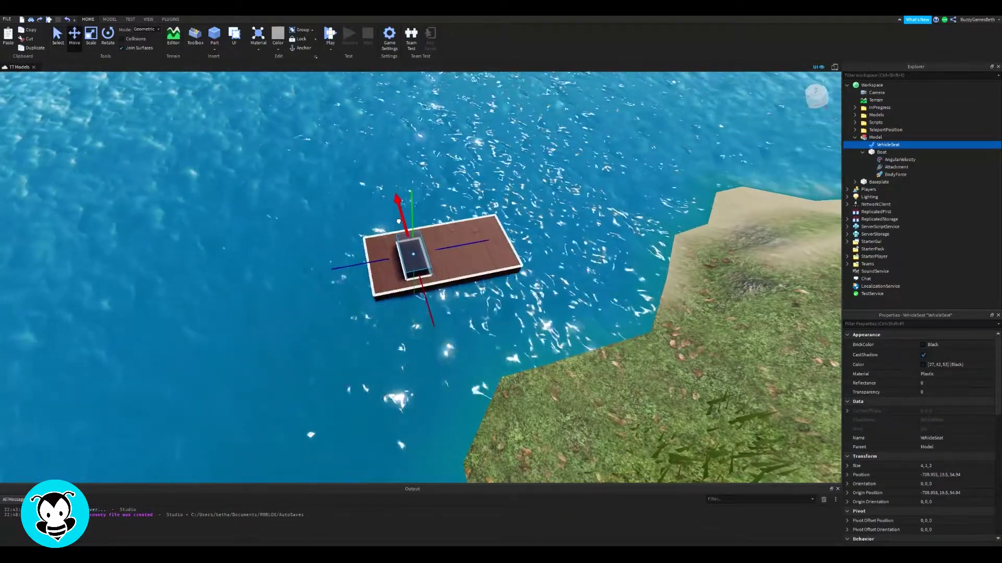
mouse_move(456, 247)
mouse_down()
mouse_move(516, 242)
mouse_move(462, 244)
mouse_up()
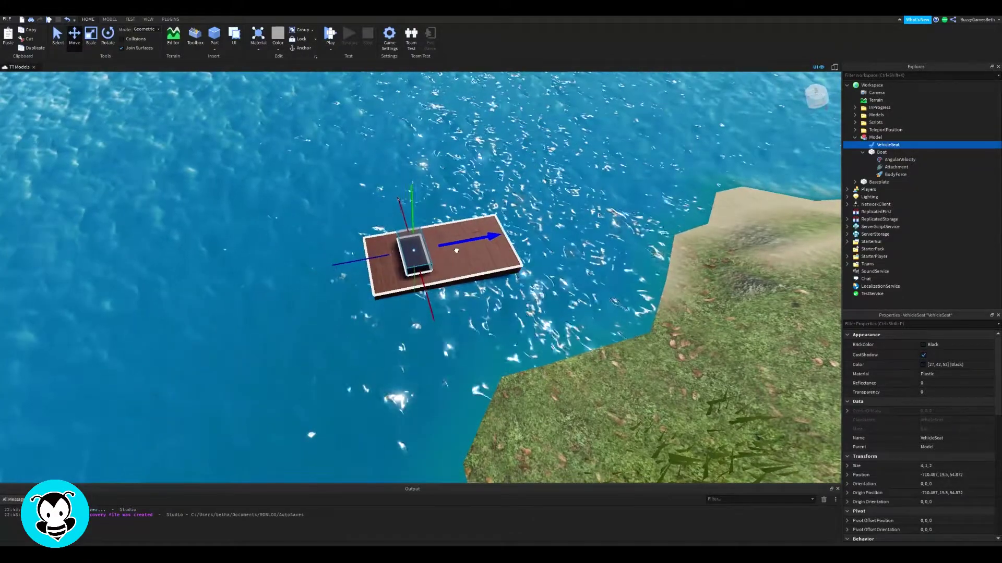
drag(416, 182, 415, 112)
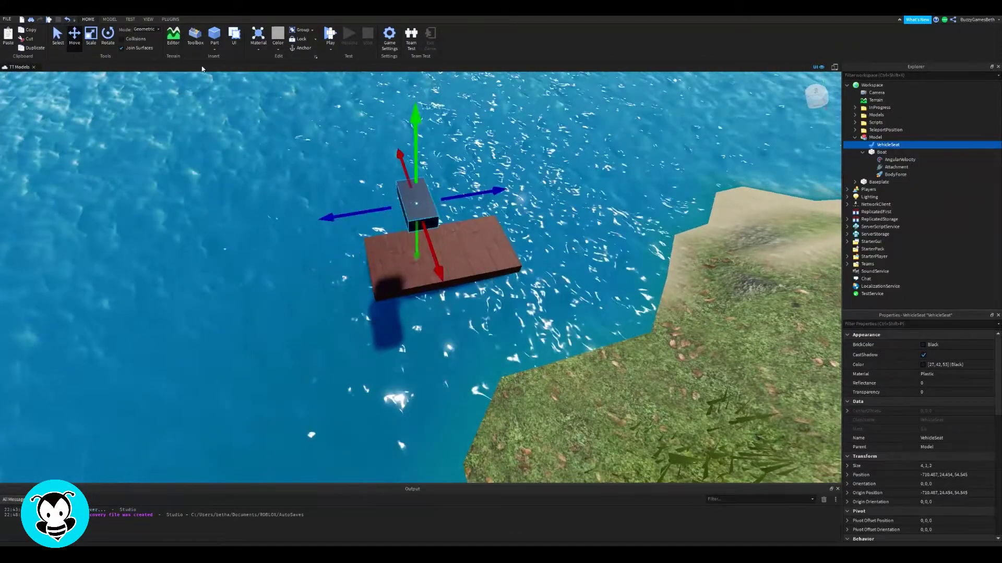
Create a weld constraint from the VehicleSeat to the Boat part.
click(570, 118)
right_drag(597, 134, 595, 112)
scroll(599, 137, up, 3)
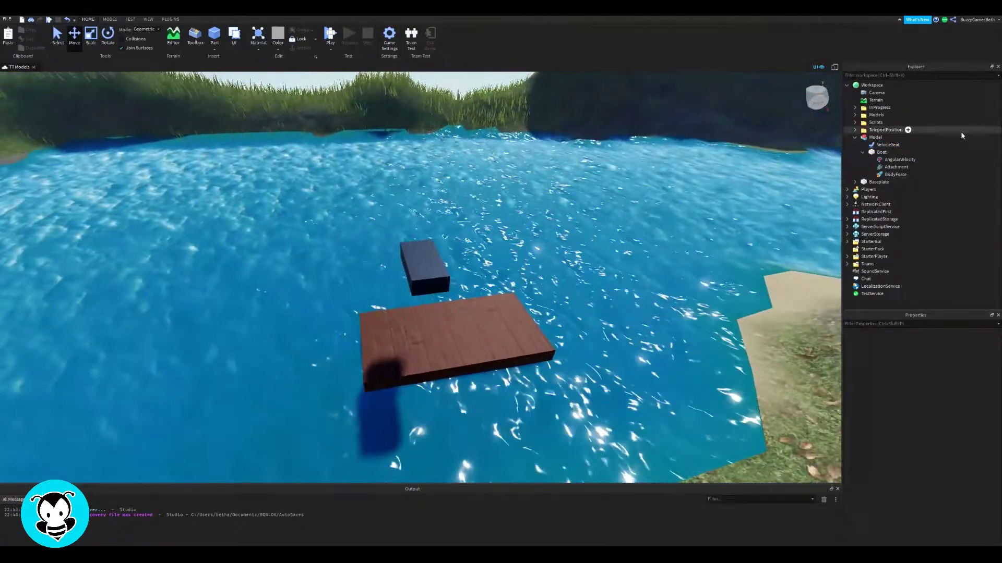
click(887, 145)
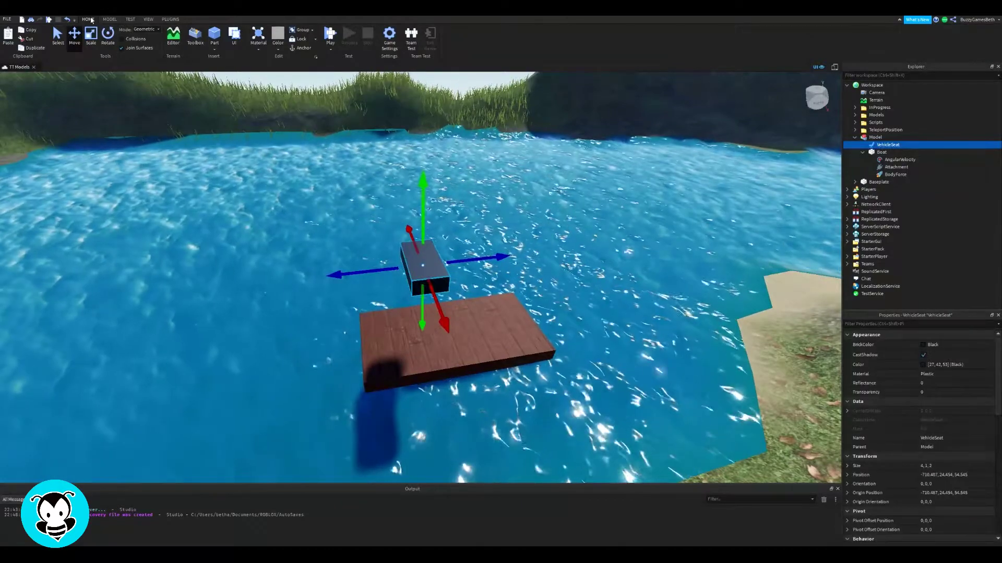
click(113, 19)
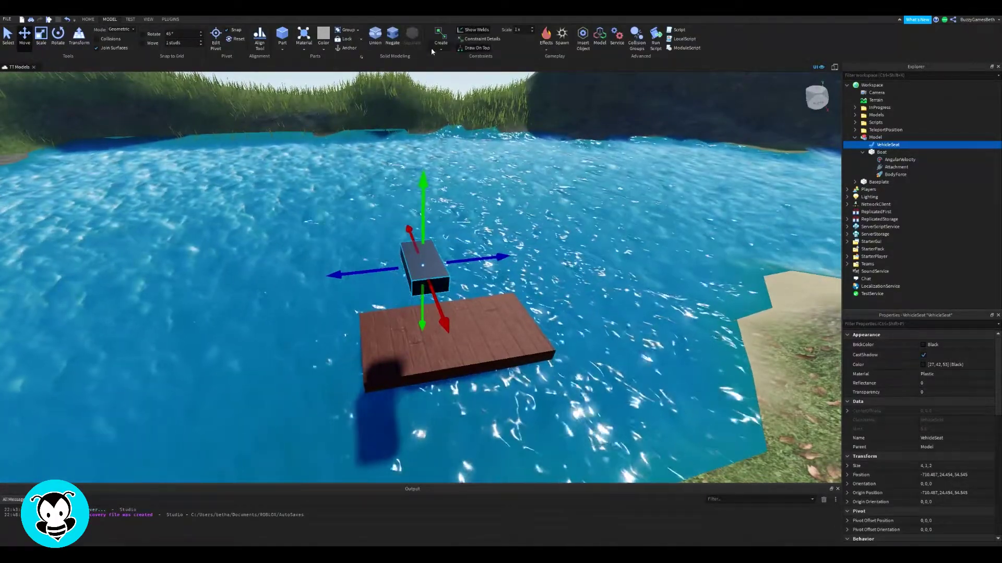
click(438, 49)
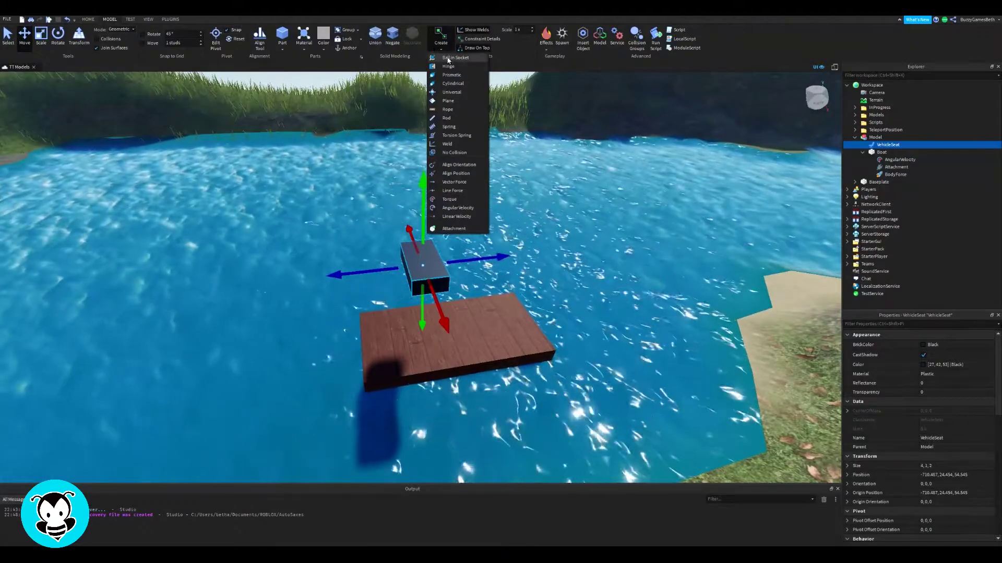
click(458, 120)
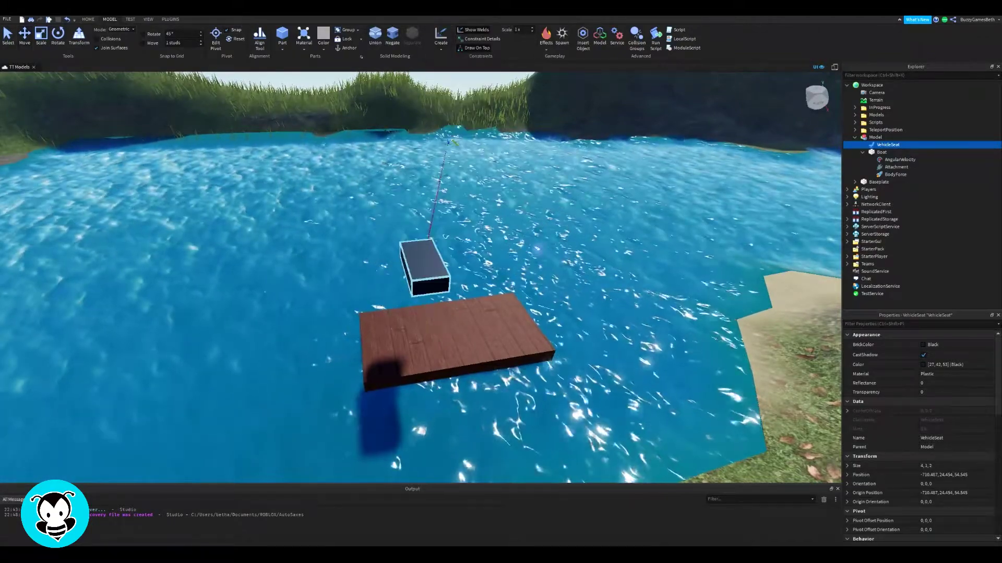
click(416, 248)
scroll(409, 236, up, 6)
scroll(410, 235, down, 5)
right_drag(409, 235, 430, 211)
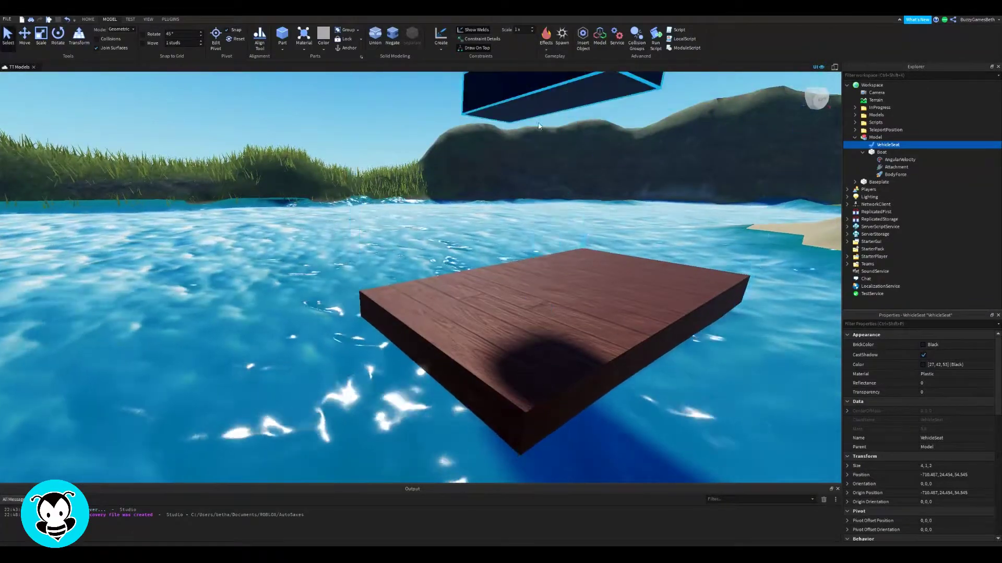
right_drag(538, 314, 642, 145)
scroll(643, 145, down, 5)
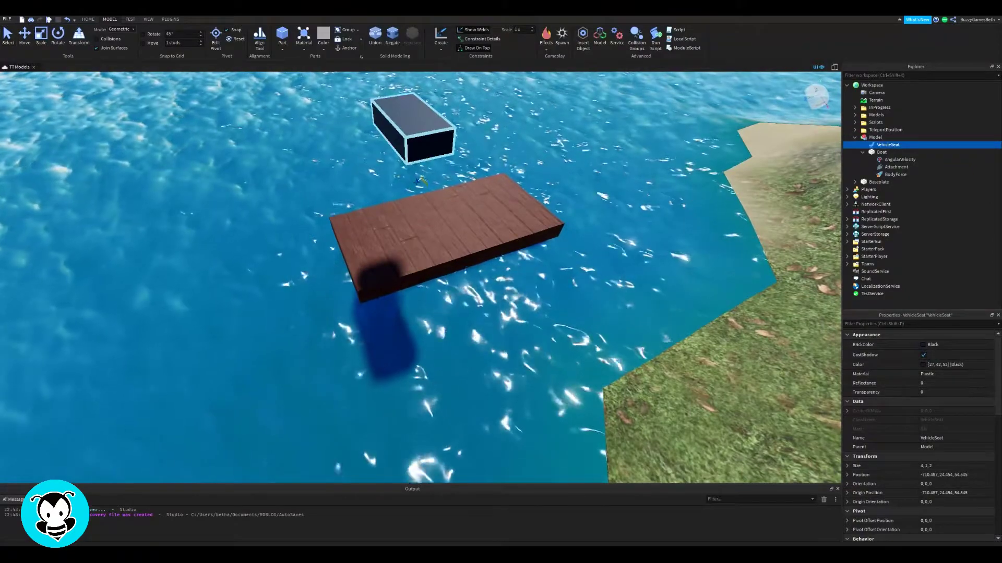
click(425, 239)
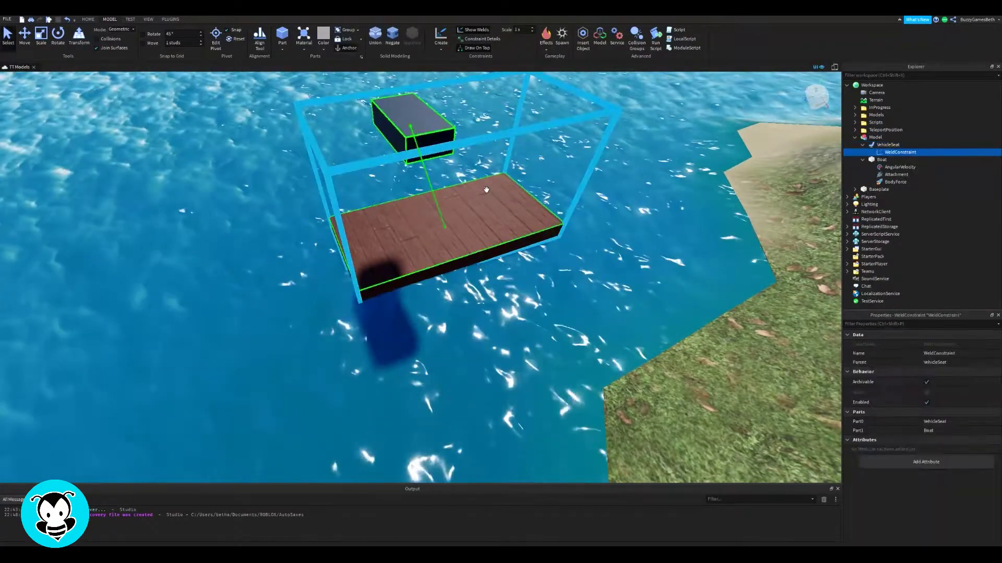
Move the VehicleSeat to the middle of the boat and lower it onto the wooden deck at a Y position of about 19.2.
scroll(485, 192, up, 3)
scroll(485, 190, down, 2)
click(25, 36)
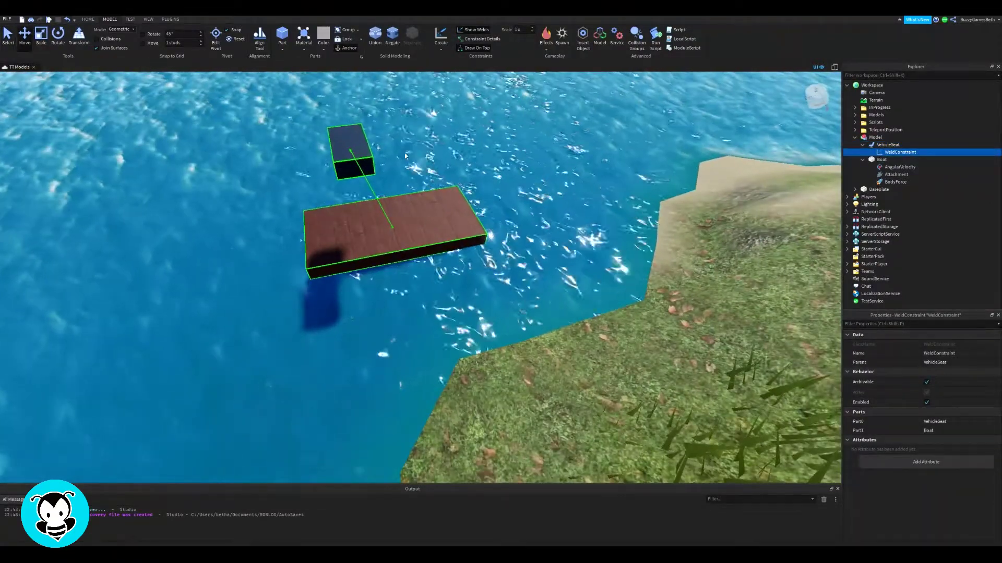
click(349, 149)
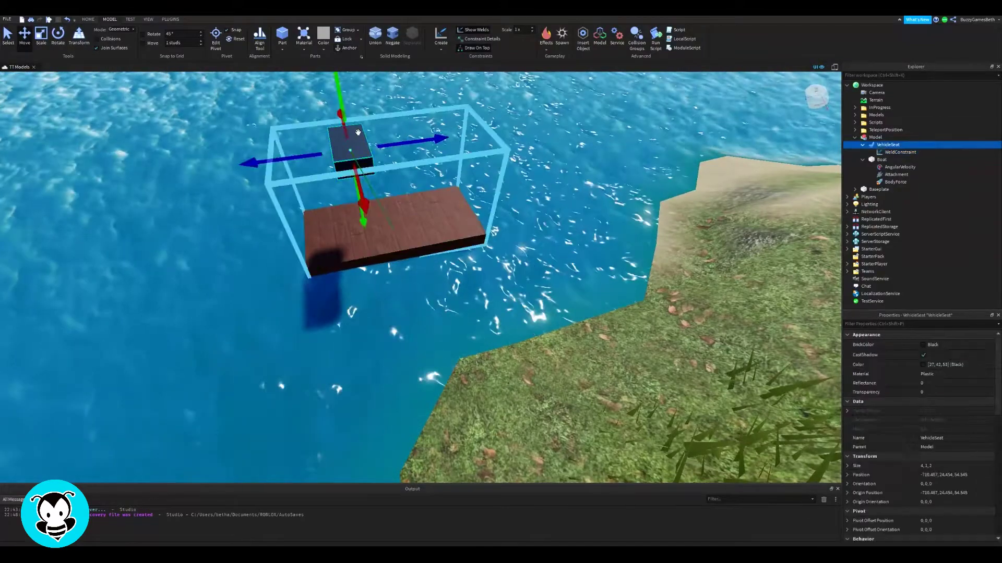
drag(395, 140, 432, 137)
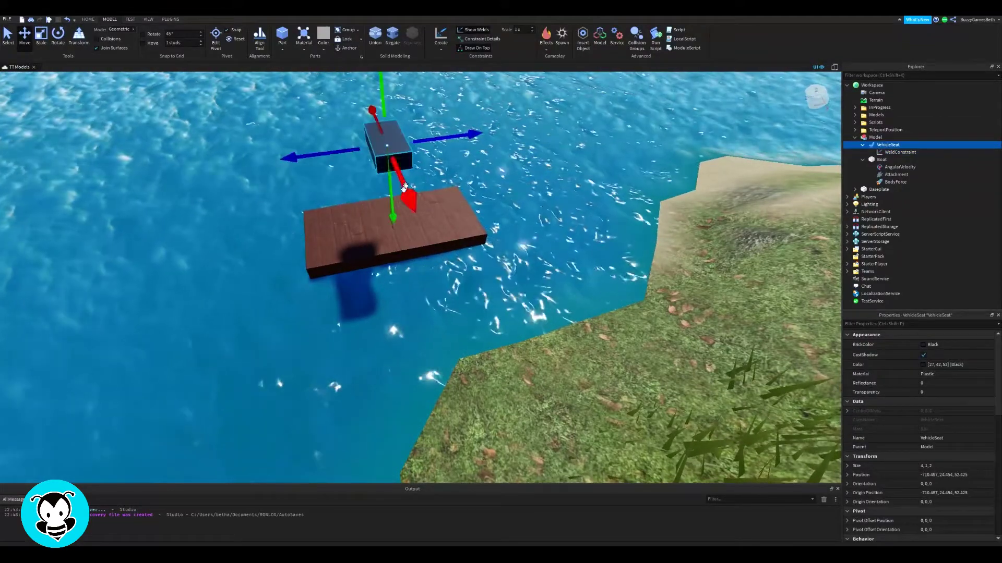
drag(391, 195, 394, 252)
click(675, 96)
right_drag(675, 96, 553, 149)
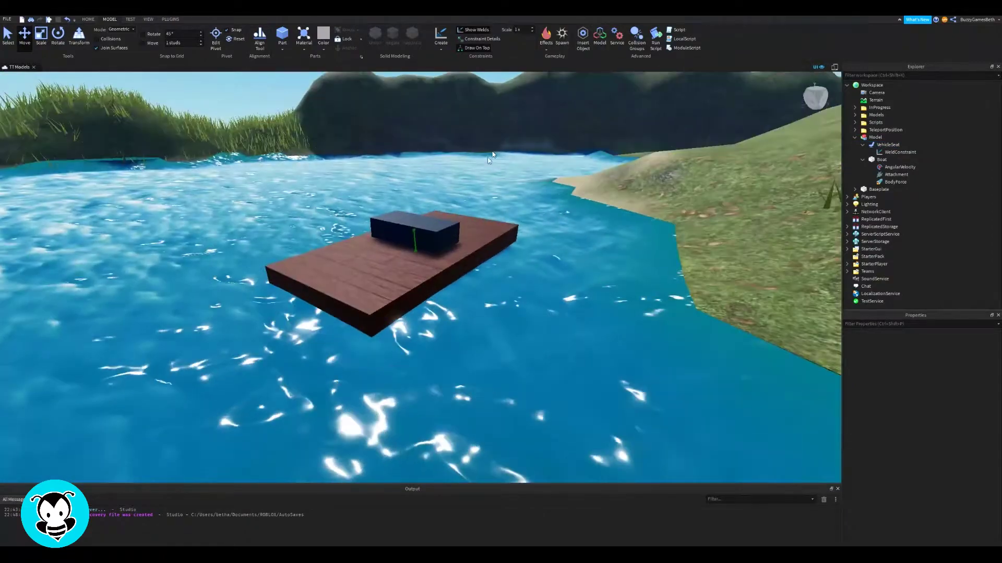
click(887, 145)
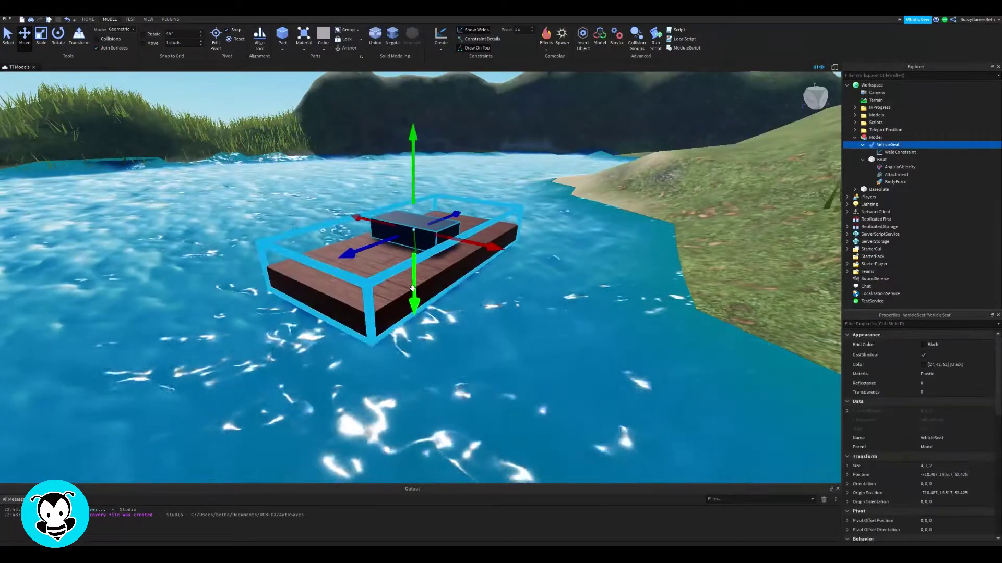
drag(413, 292, 413, 294)
click(644, 94)
right_drag(645, 94, 637, 93)
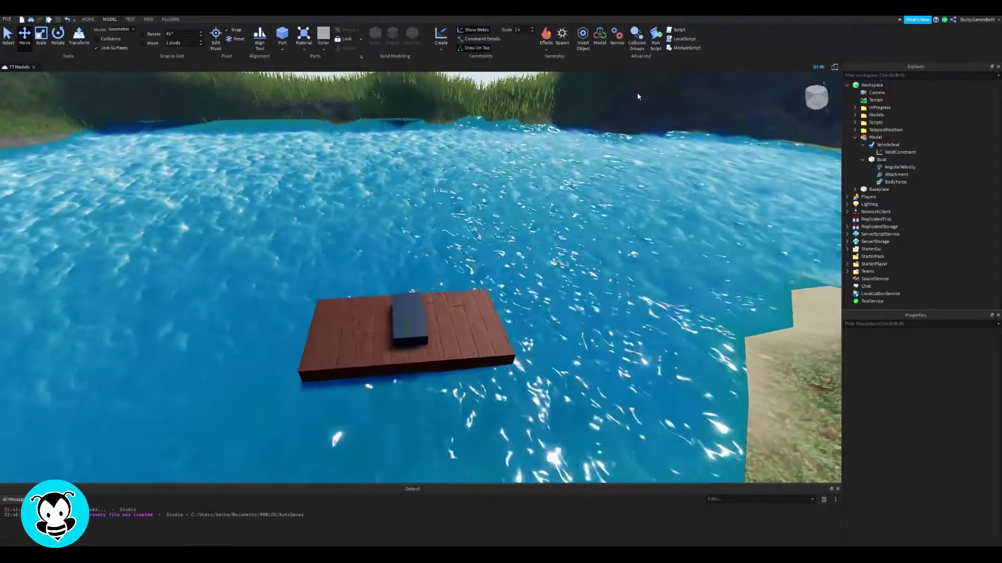
Set the MaxTorque of the Boat's AngularVelocity to 100000.
click(898, 144)
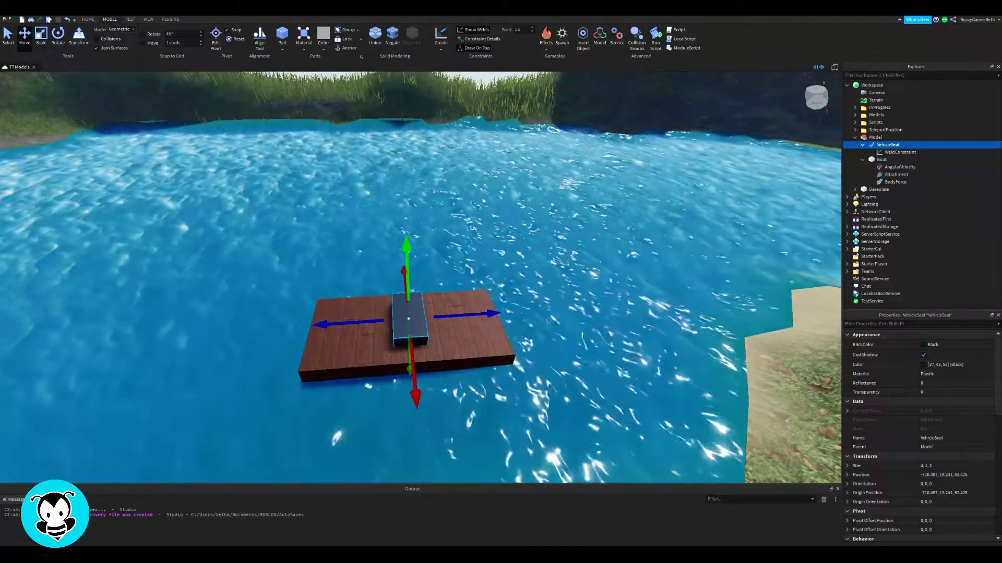
click(899, 167)
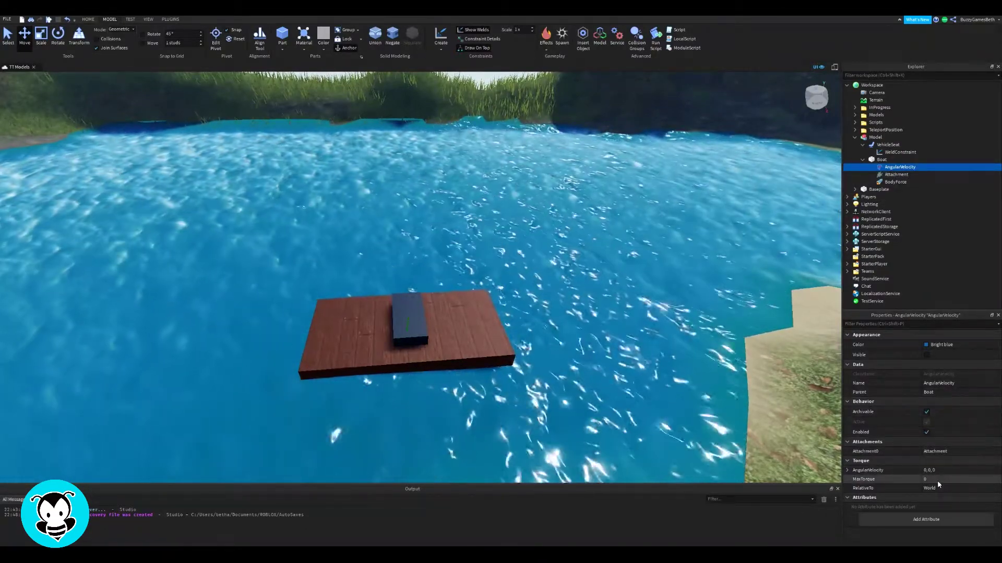
click(937, 480)
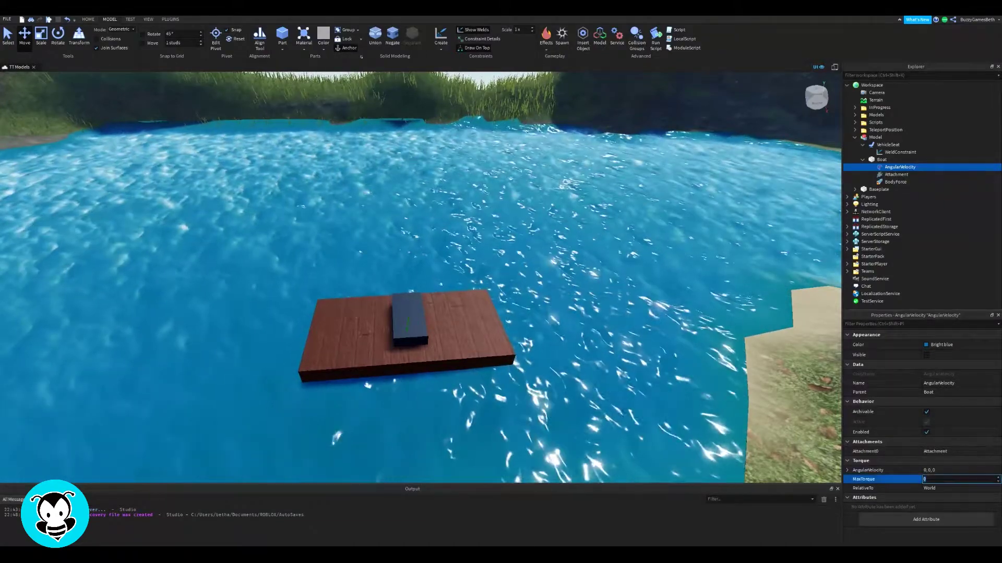
text(100000)
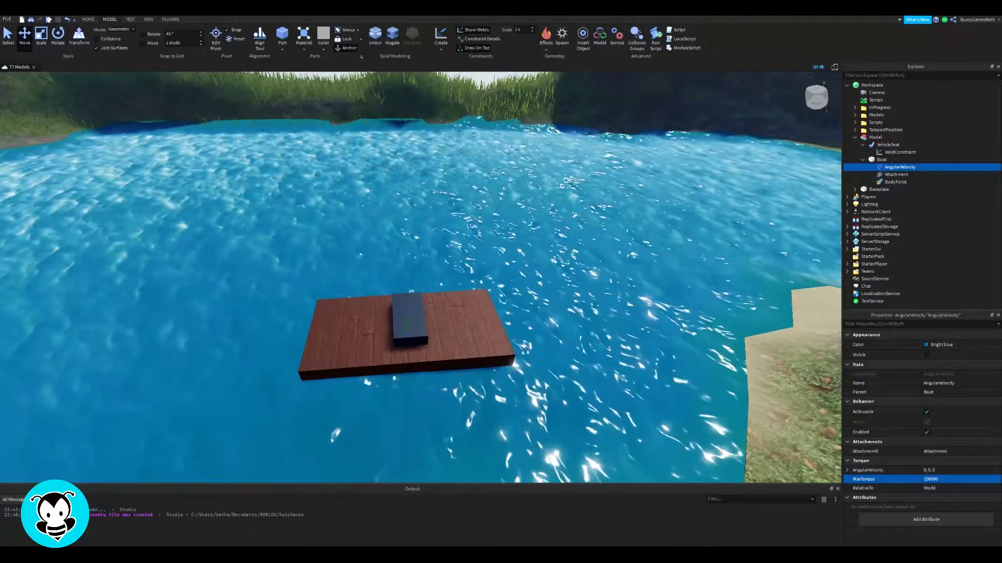
click(895, 182)
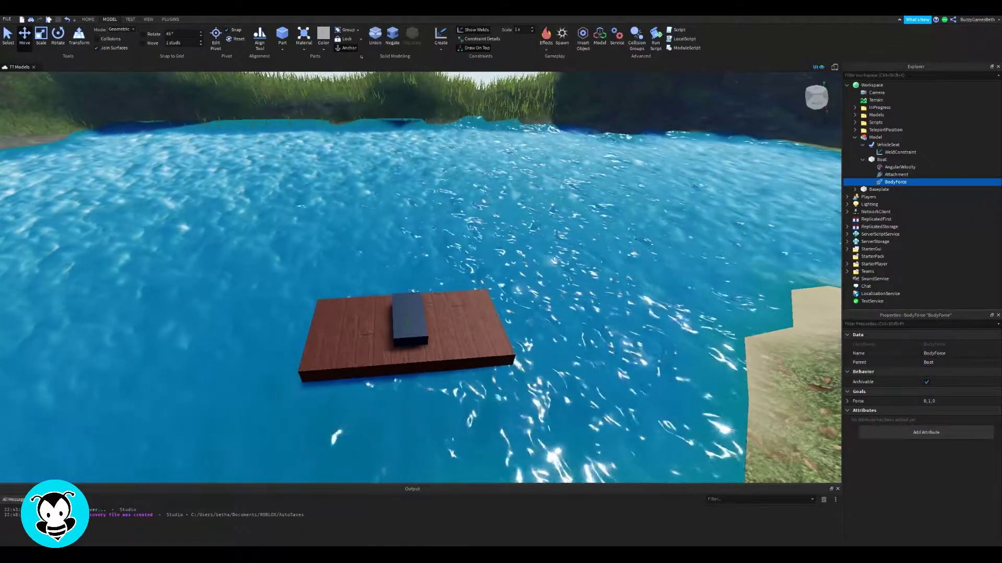
Add a Script to the VehicleSeat and clear its default code.
click(889, 145)
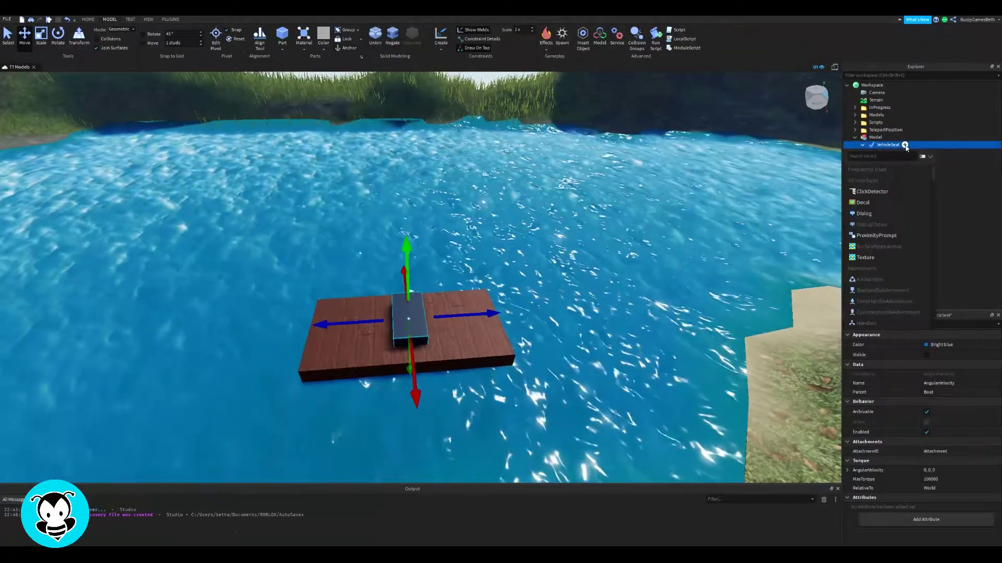
click(905, 145)
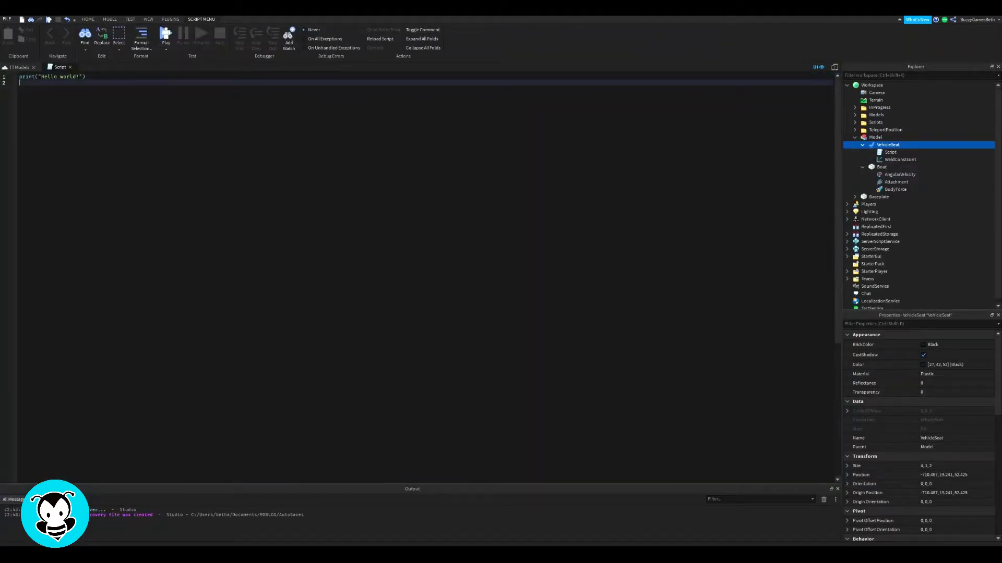
key(BackSpace)
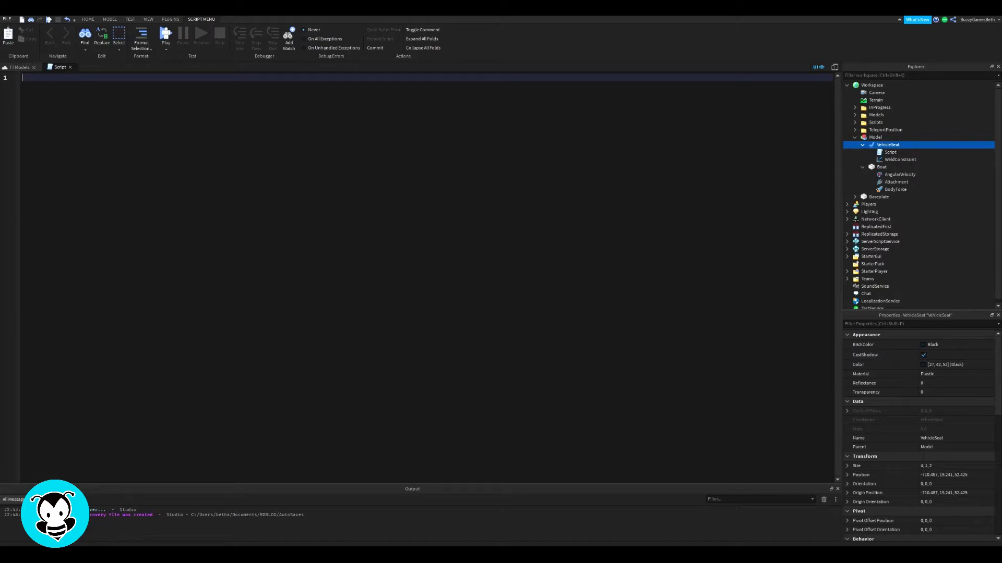
Define the local variable seat as script.Parent and start a function connected to seat.Changed.
text(local seat = script.Parent)
key(Return)
key(Return)
text(seat.Changed:Connect(function())
key(Return)
Complete the function by setting seat.Parent.Boat.AngularVelocity.AngularVelocity to Vector3.new(0, -1 *seat.Steer, 0), commented "rotates our boat", and seat.Parent.Boat.BodyForce.Force to seat.CFrame.LookVector * 10000 * seat.Throttle, commented "moves the boat".
text(seat.Parent.Boat.AngularVelocity.AngularVelocity = Vector3.new(0, -1 *seat.Steer, 0) -- rotates our boat)
key(Return)
text(seat.Parent.Boat.BodyForce.Force = seat.CFrame.LookVector * 10000 * seat.Throttle -- moves the boat)
key(Return)
key(Return)
text(end)
key(ctrl+a)
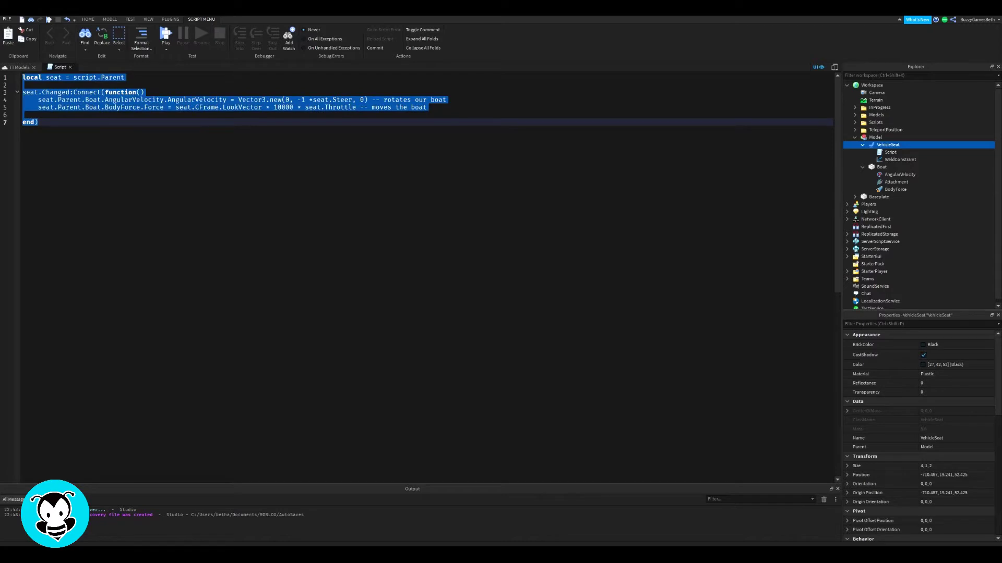
key(Right)
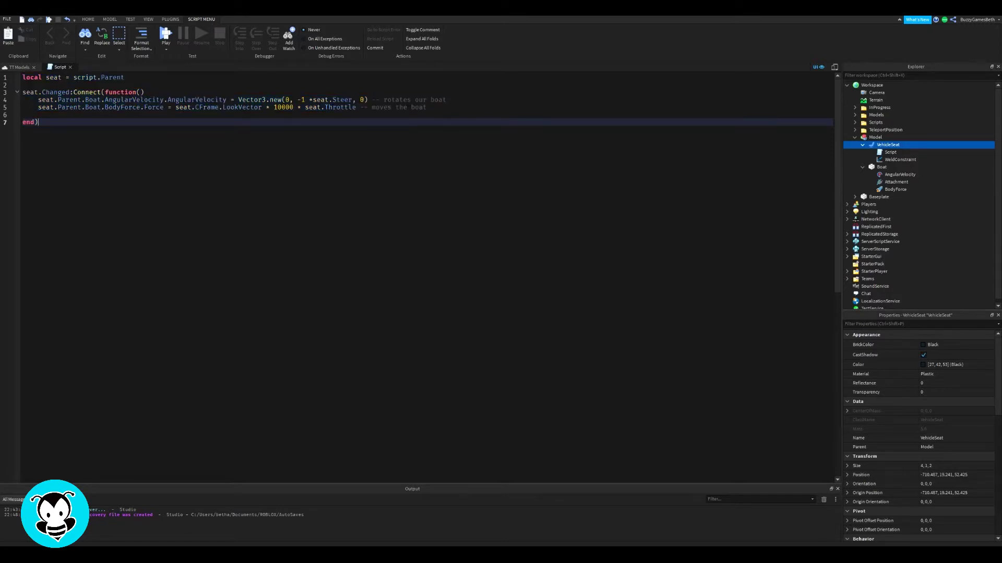
ctrl+scroll(426, 276, up, 2)
ctrl+scroll(426, 277, down, 4)
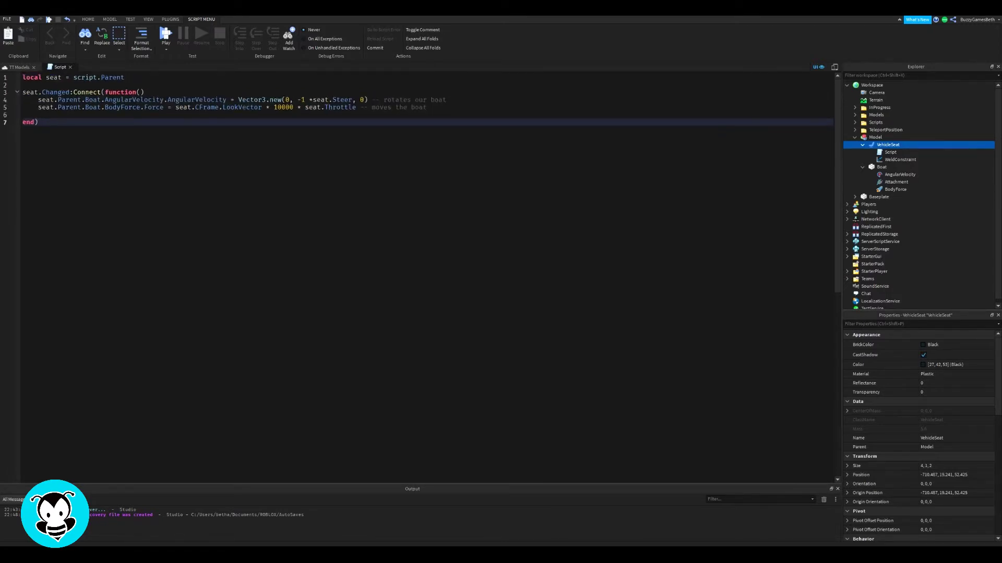